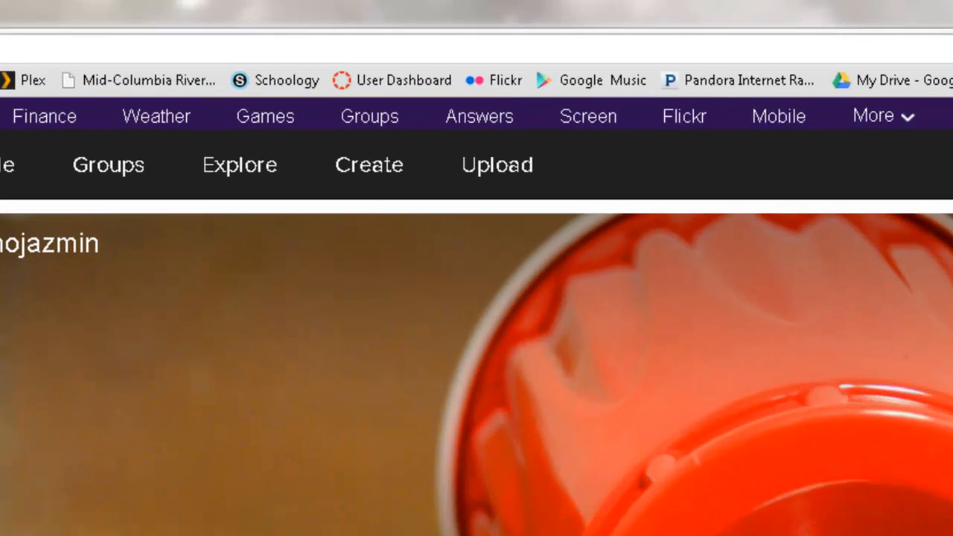
Open Flickr's upload page and place a reduced Adobe Bridge window beside it so both are accessible
left_click(491, 167)
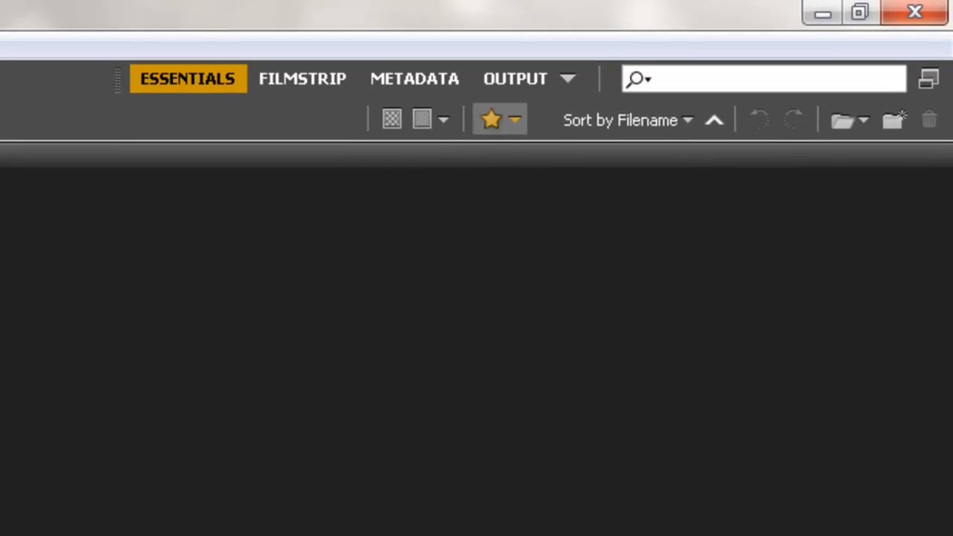
left_click(860, 15)
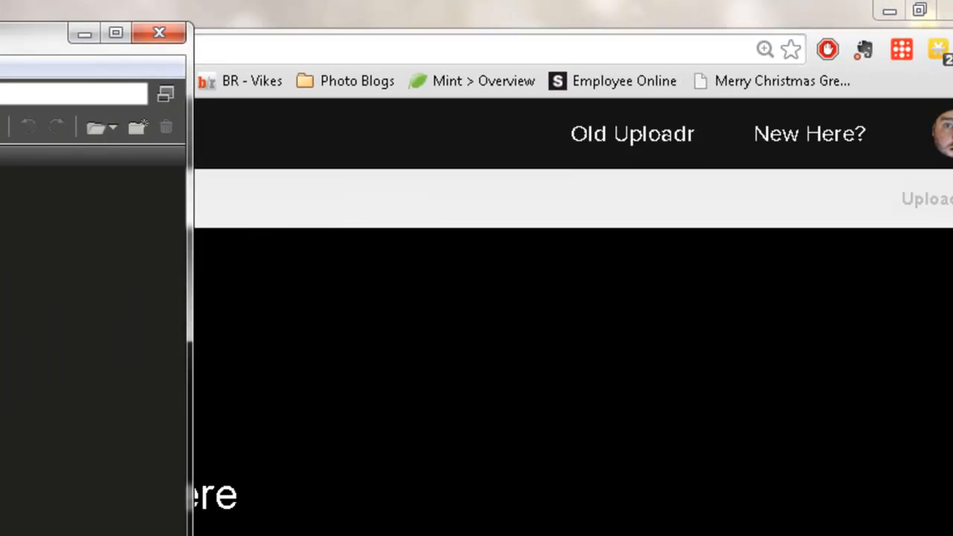
left_click_drag(341, 22, 208, 24)
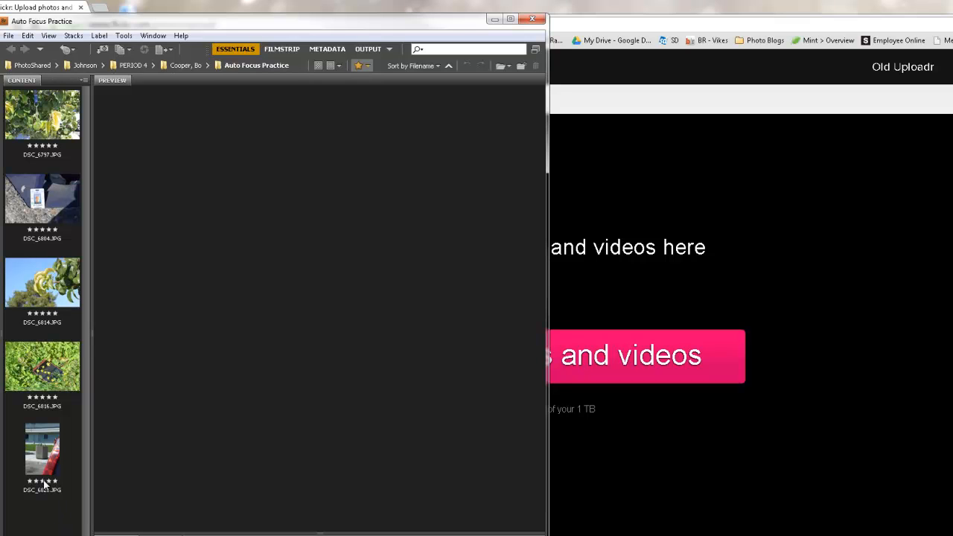
Select all five photos in the Auto Focus Practice folder and drop them onto the Flickr upload page
left_click_drag(63, 514, 17, 146)
left_click(44, 530)
left_click_drag(53, 530, 33, 137)
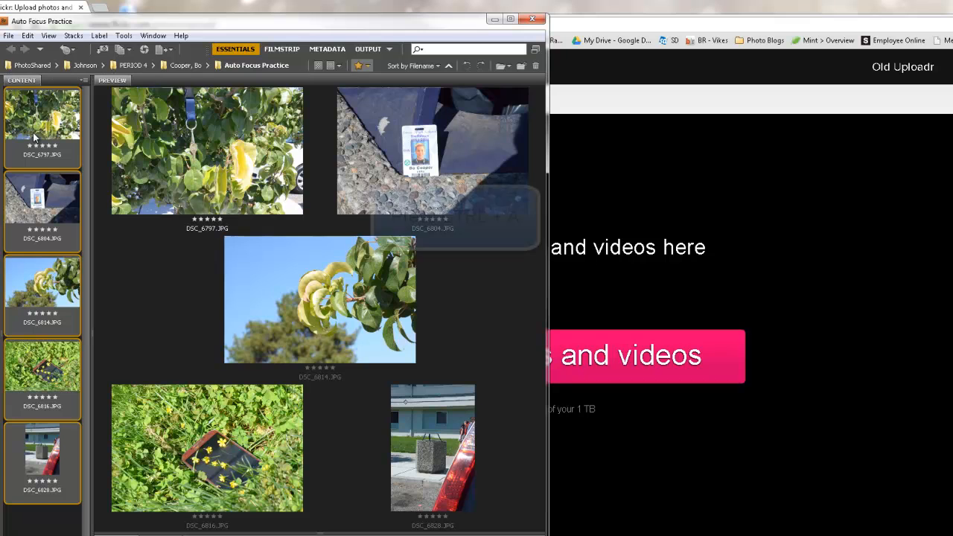
left_click(36, 139)
key("ctrl+a")
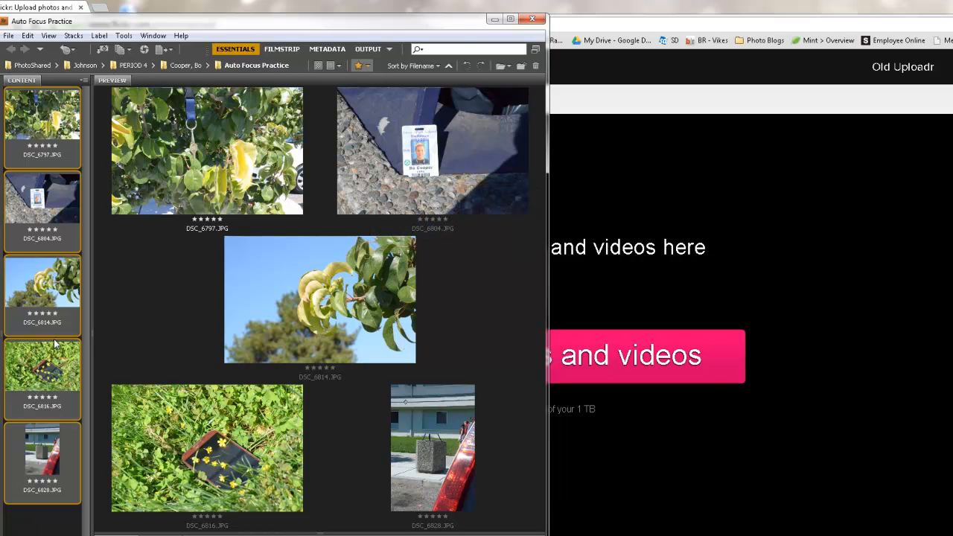
left_click_drag(46, 122, 628, 341)
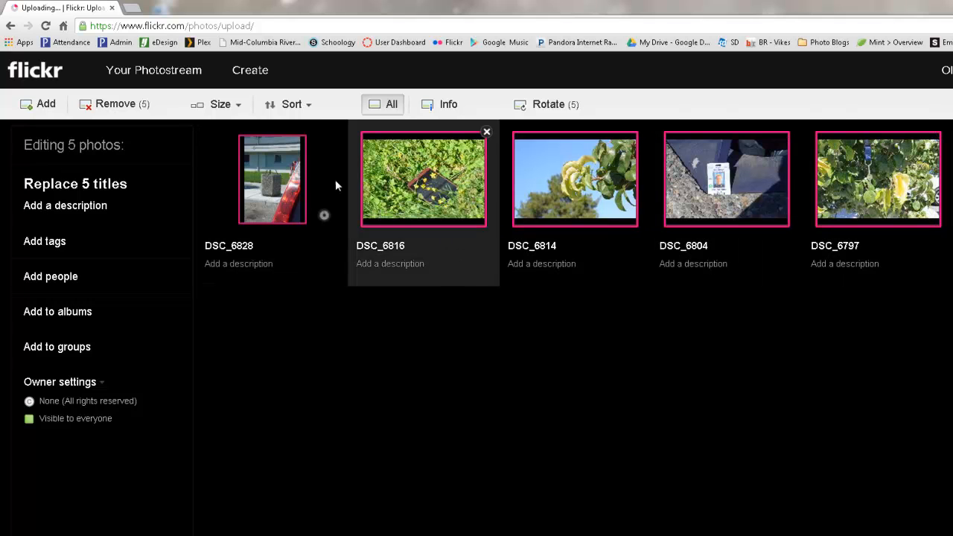
Select all five photos for batch editing, from DSC_6797 through DSC_6828, and open their shared title for editing
left_click(855, 192)
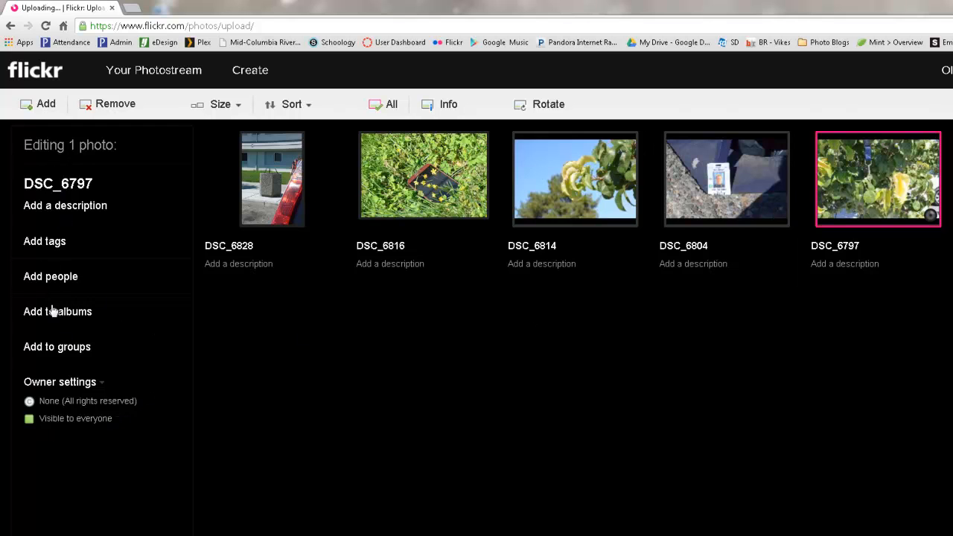
left_click(728, 203, "ctrl")
left_click(568, 185, "ctrl")
left_click(406, 182, "ctrl")
left_click(279, 192, "ctrl")
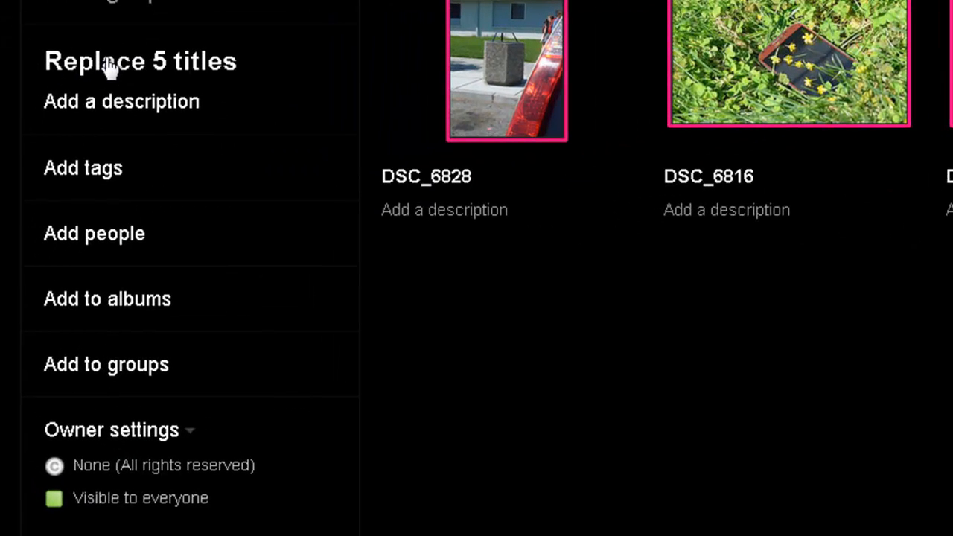
left_click(108, 66)
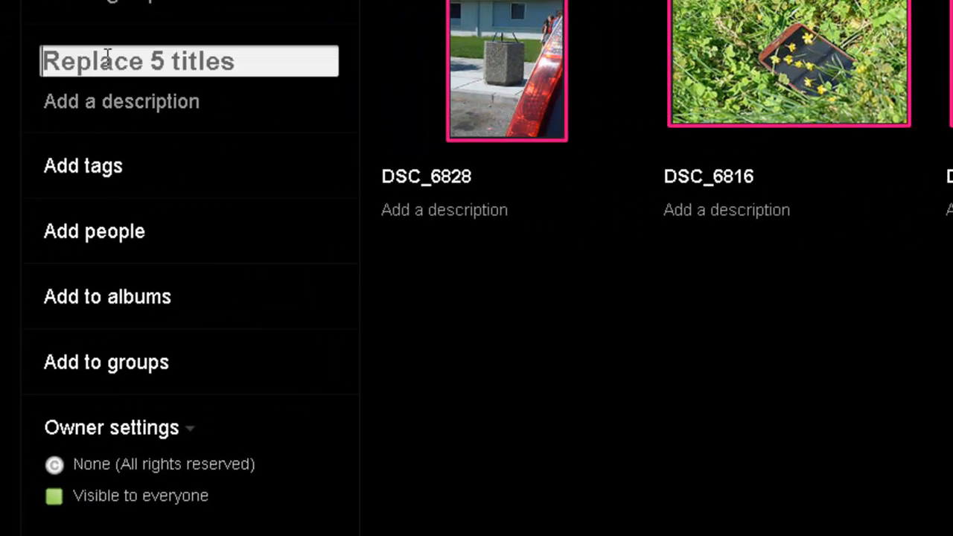
type("Nam")
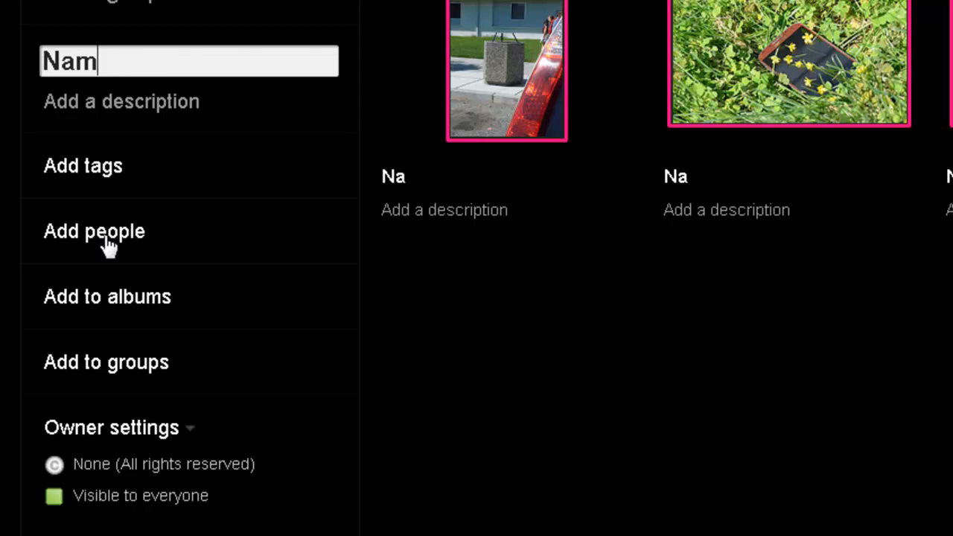
type("e of the Assignment")
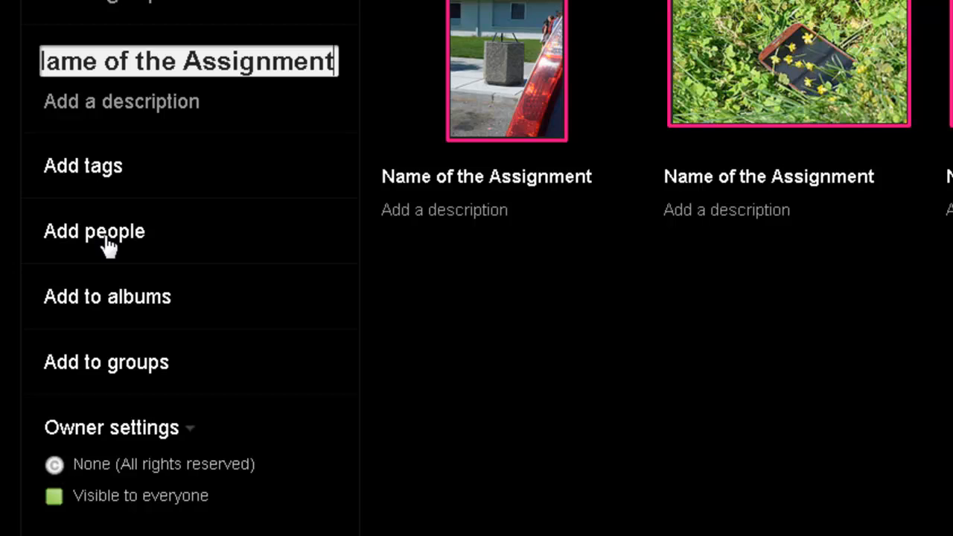
key("BackSpace")
key("BackSpace")
key("BackSpace")
key("BackSpace")
key("BackSpace")
key("BackSpace")
key("BackSpace")
key("BackSpace")
key("BackSpace")
key("BackSpace")
key("BackSpace")
key("BackSpace")
key("BackSpace")
key("BackSpace")
key("BackSpace")
key("BackSpace")
key("BackSpace")
key("BackSpace")
key("BackSpace")
key("BackSpace")
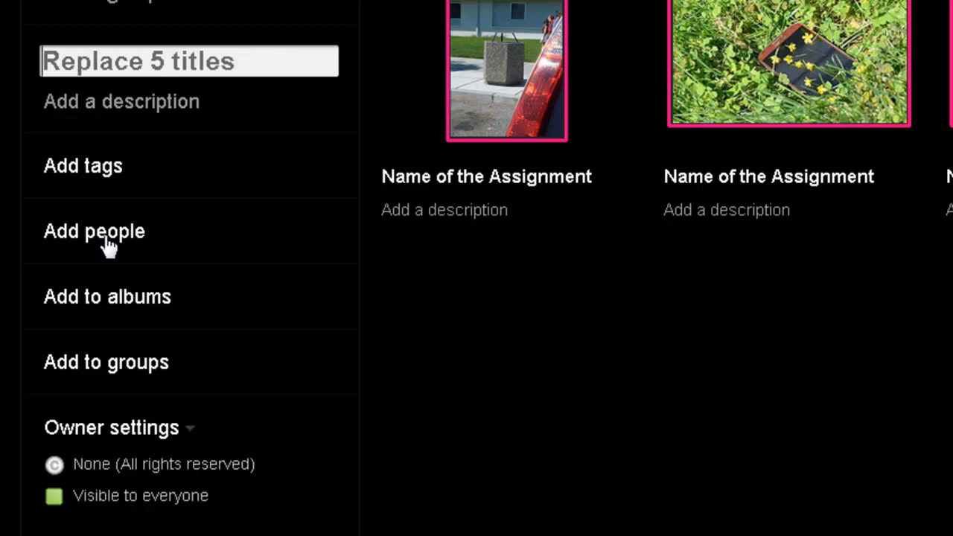
Set the title of all five photos to "Shutter Speed 1" and highlight the title text
type("Shutter Spe")
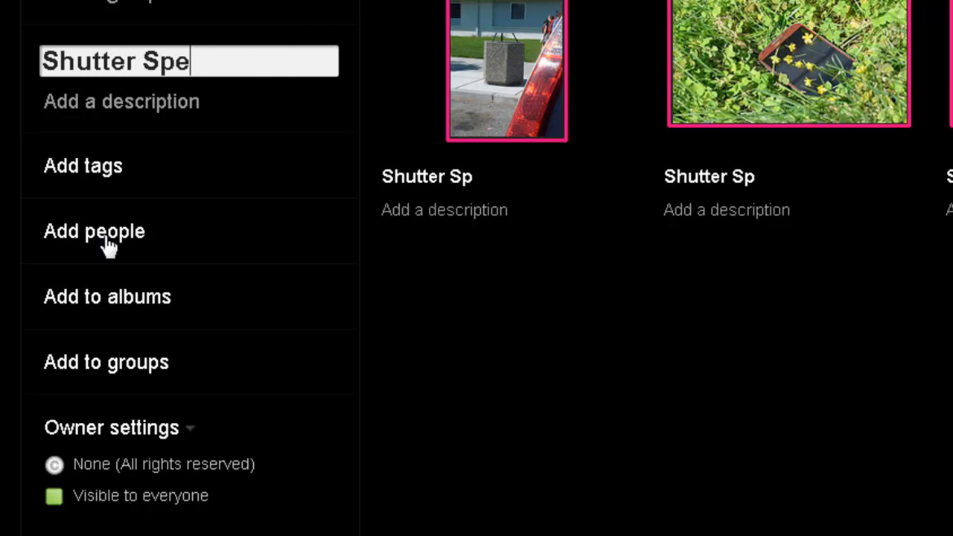
type("ed 1")
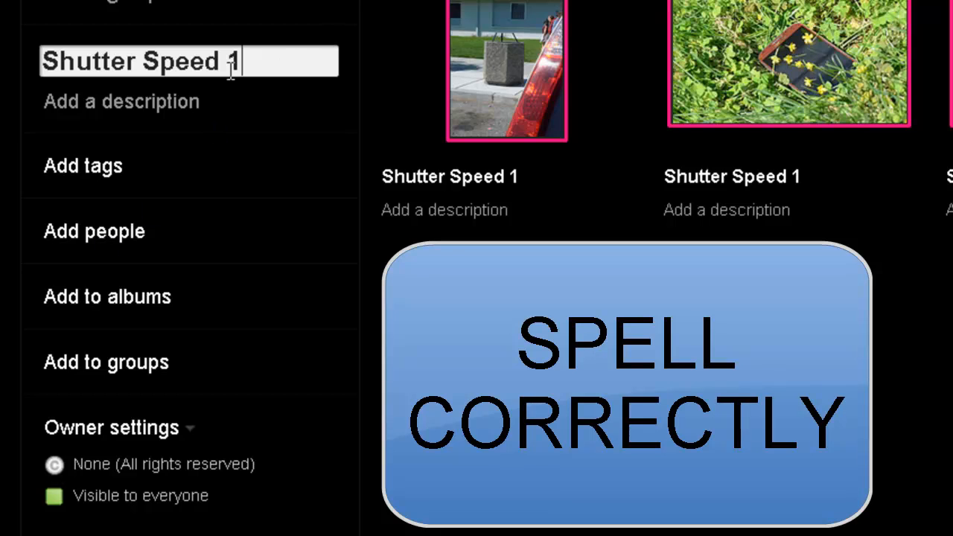
left_click_drag(285, 67, 2, 82)
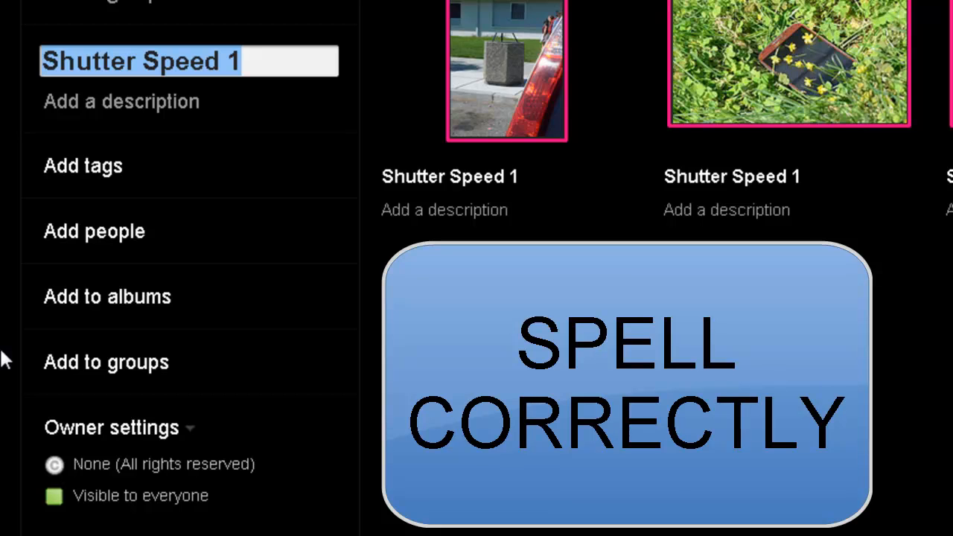
Create a new album titled "Shutter Speed 1" for the five photos
left_click(84, 300)
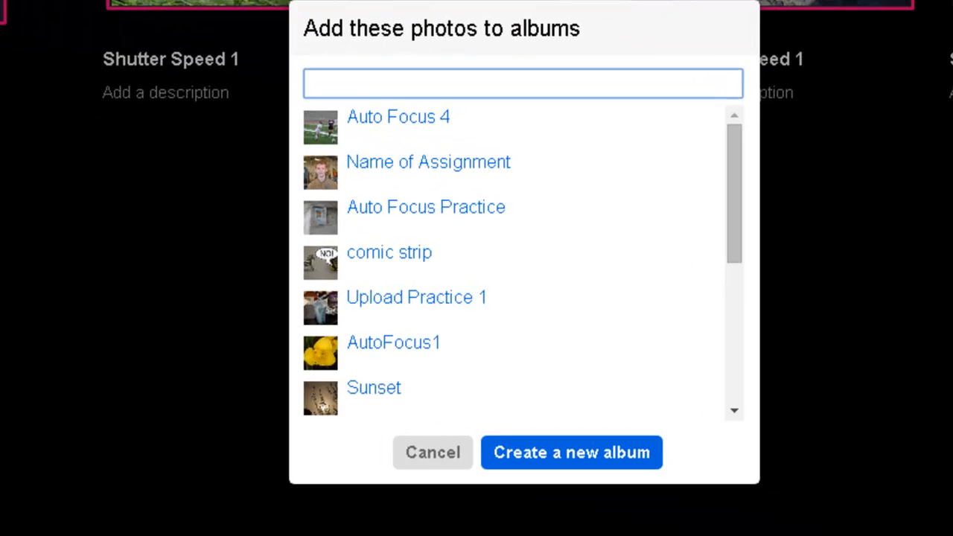
scroll(368, 260, "down", 5)
scroll(415, 330, "up", 5)
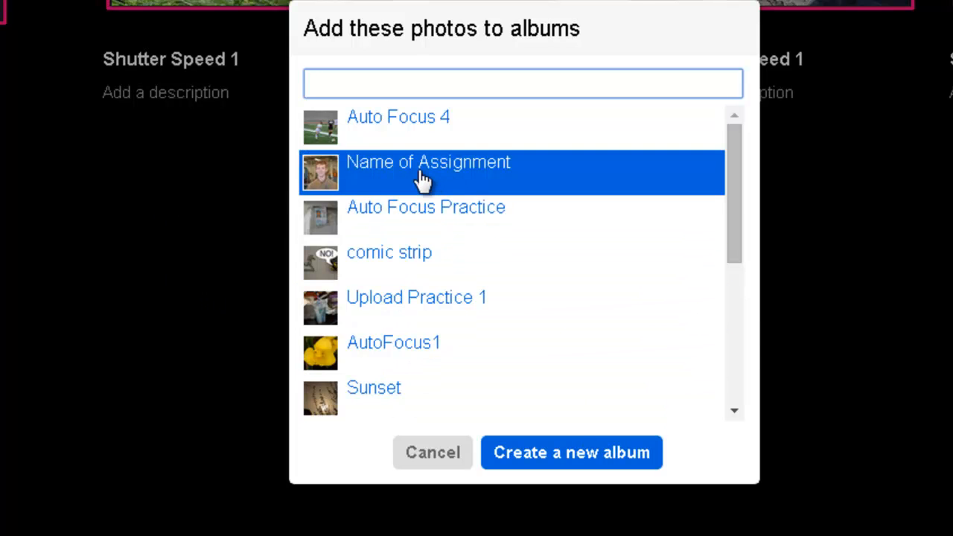
left_click(541, 455)
type("Shutter Speed 1")
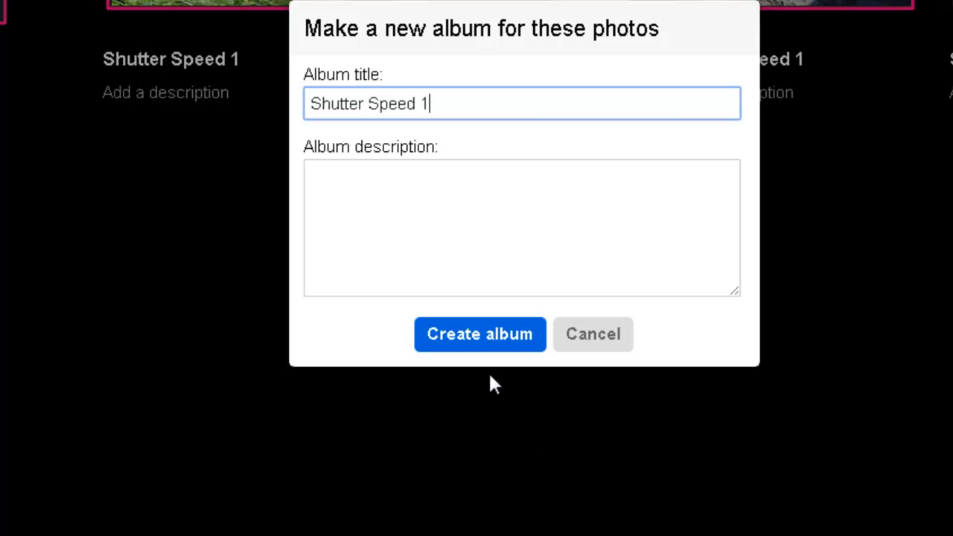
left_click(479, 334)
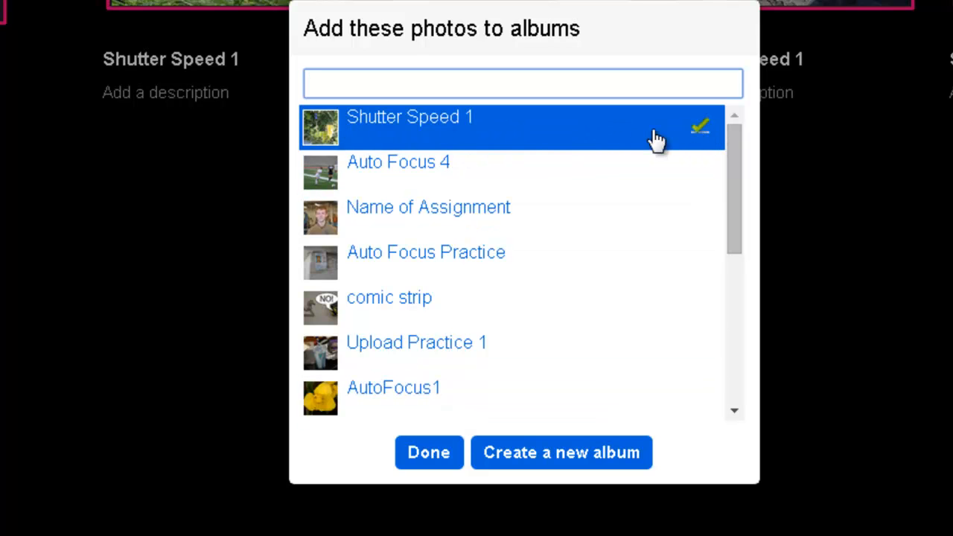
Deselect and reselect the Shutter Speed 1 album for the photos, and finish the album assignment
left_click(607, 140)
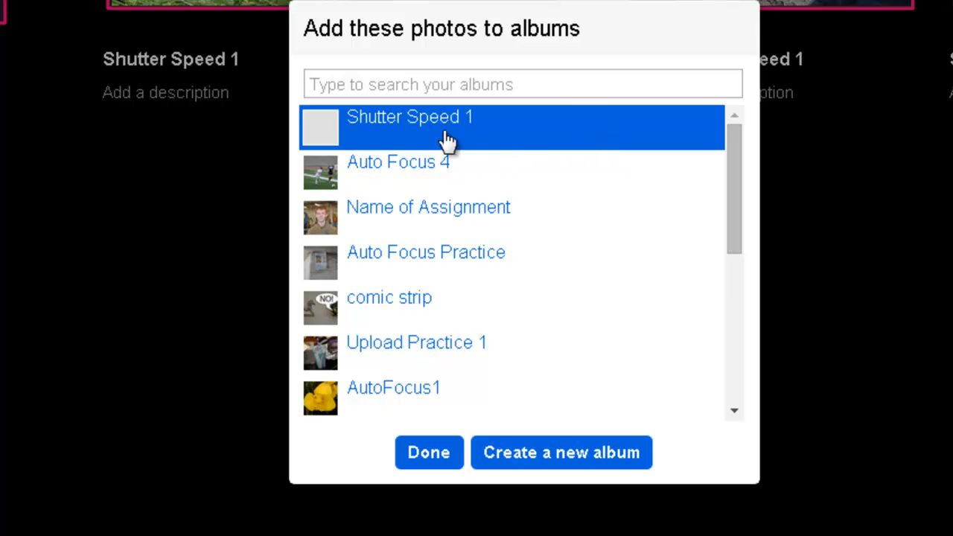
left_click(587, 128)
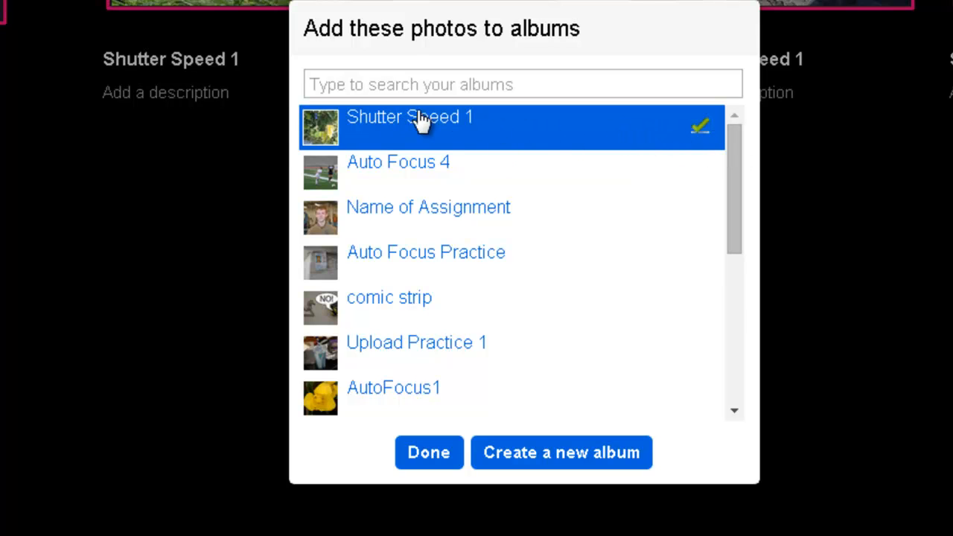
left_click(430, 460)
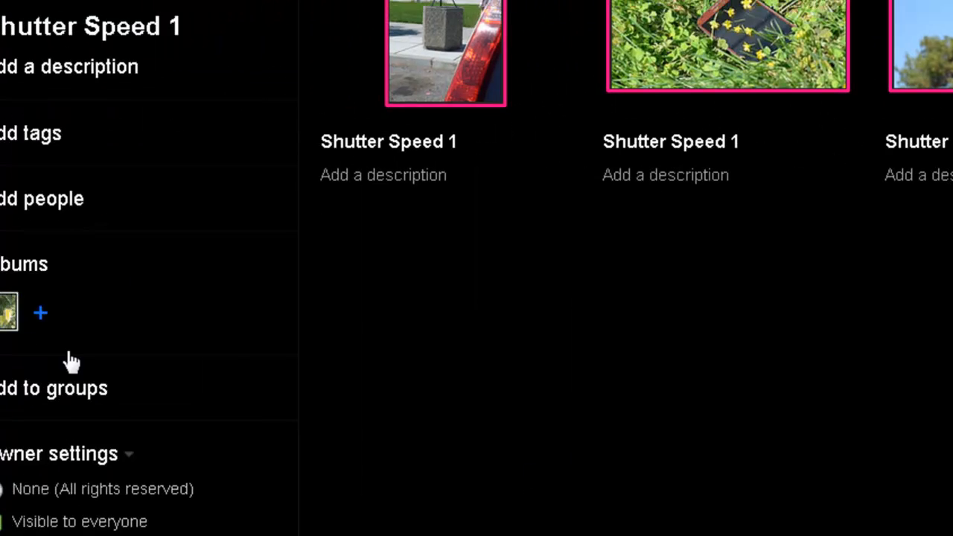
mouse_move(88, 324)
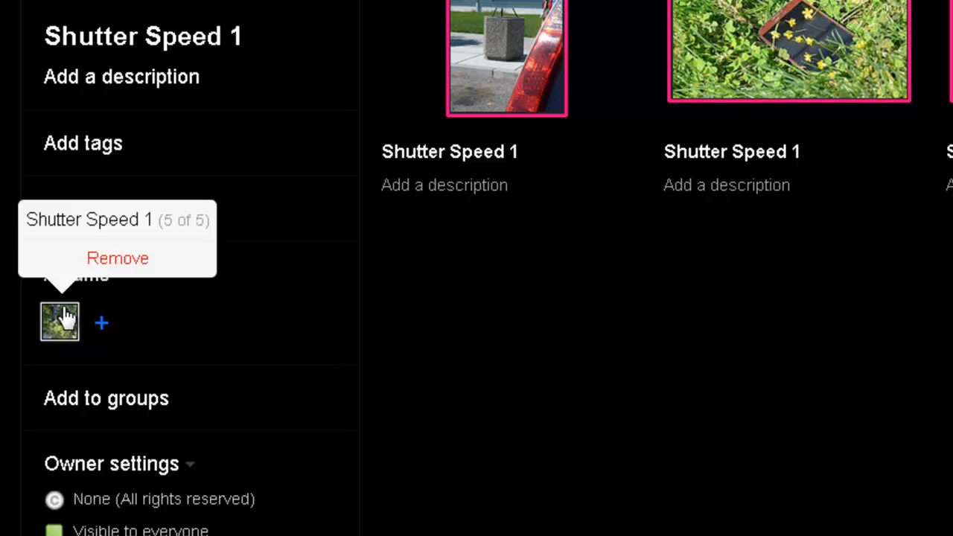
mouse_move(60, 334)
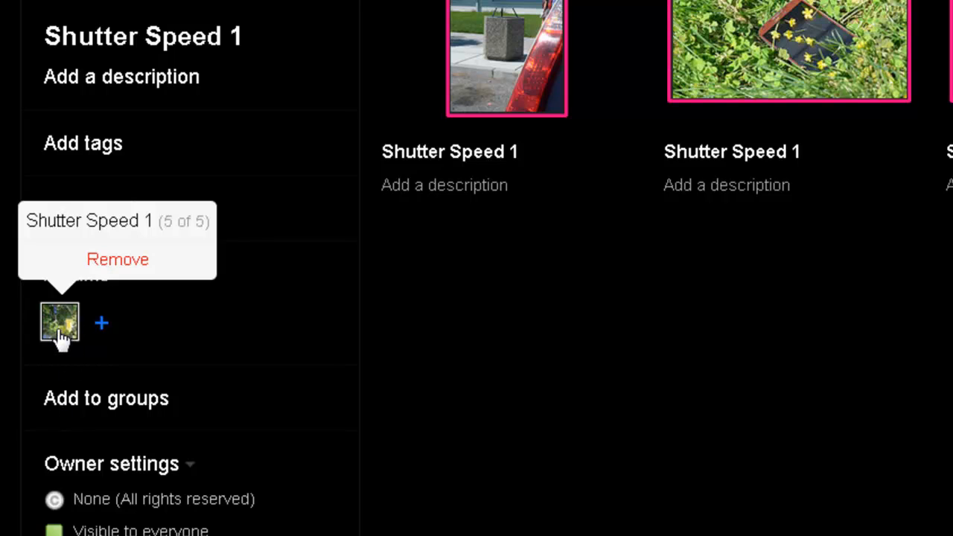
Add the five photos to the PHS Photo 2 group and the teacher's Photo Class group
left_click(106, 402)
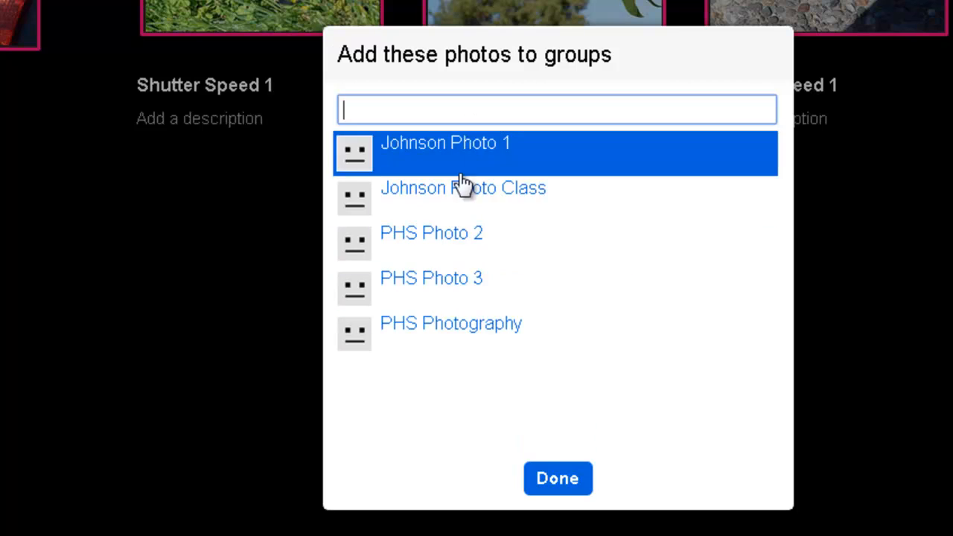
left_click(432, 248)
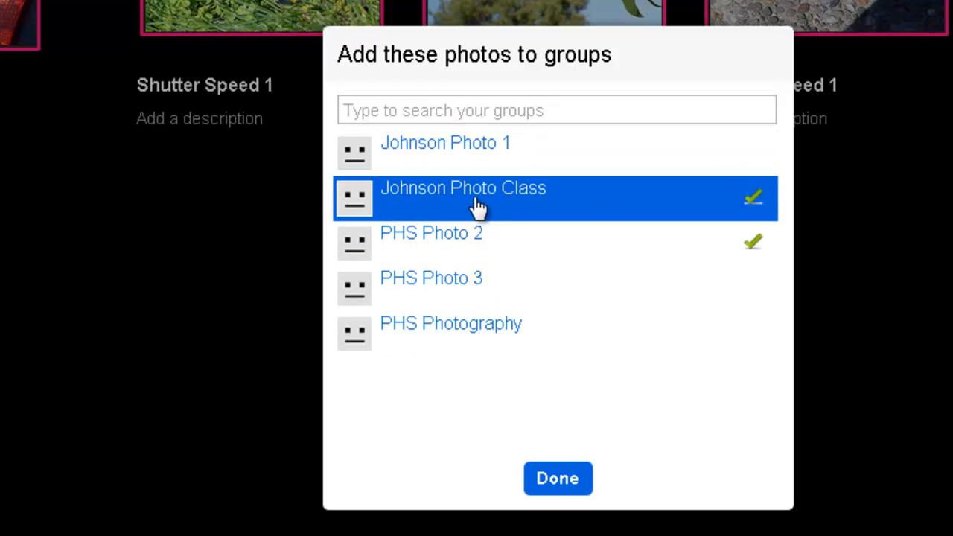
left_click(557, 479)
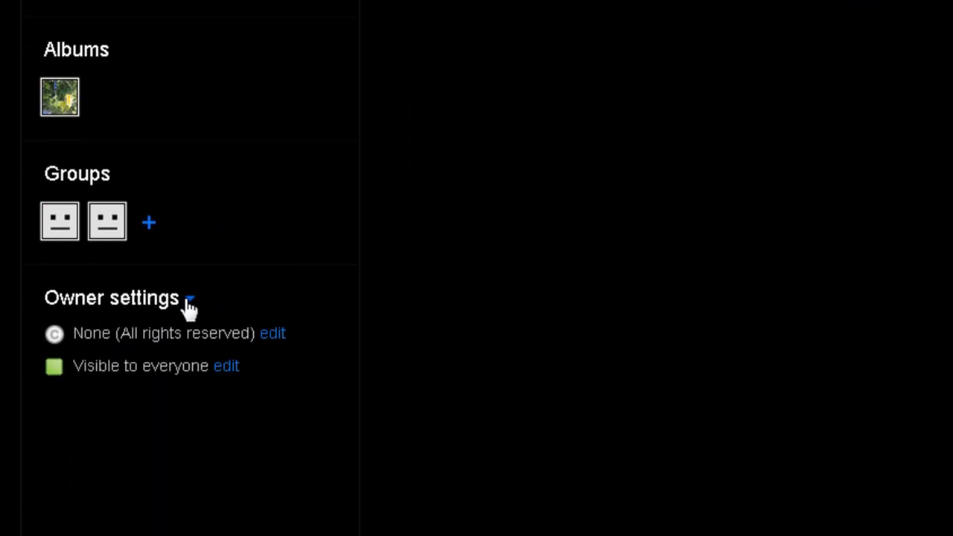
Open the photos' visibility setting and upload all five photos publicly with their album and group assignments
left_click(230, 373)
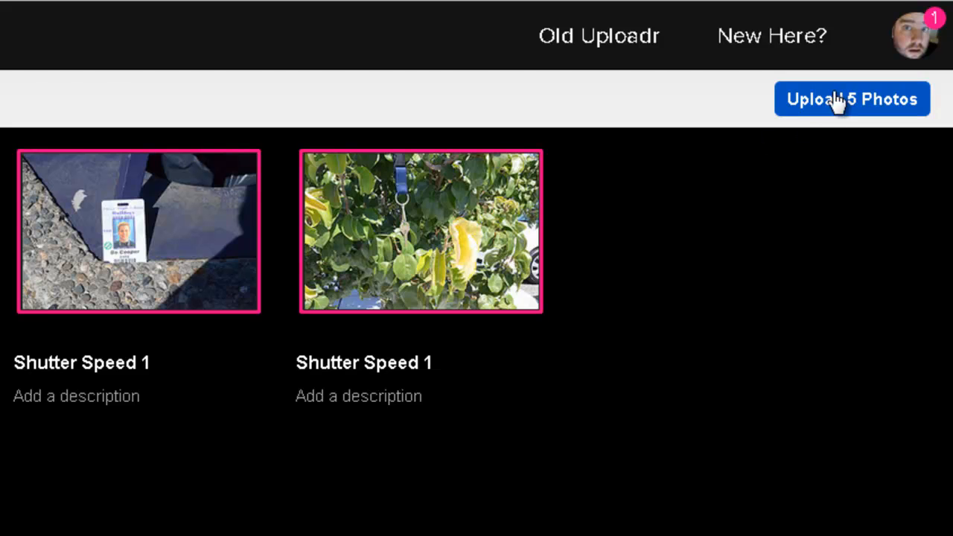
left_click(836, 102)
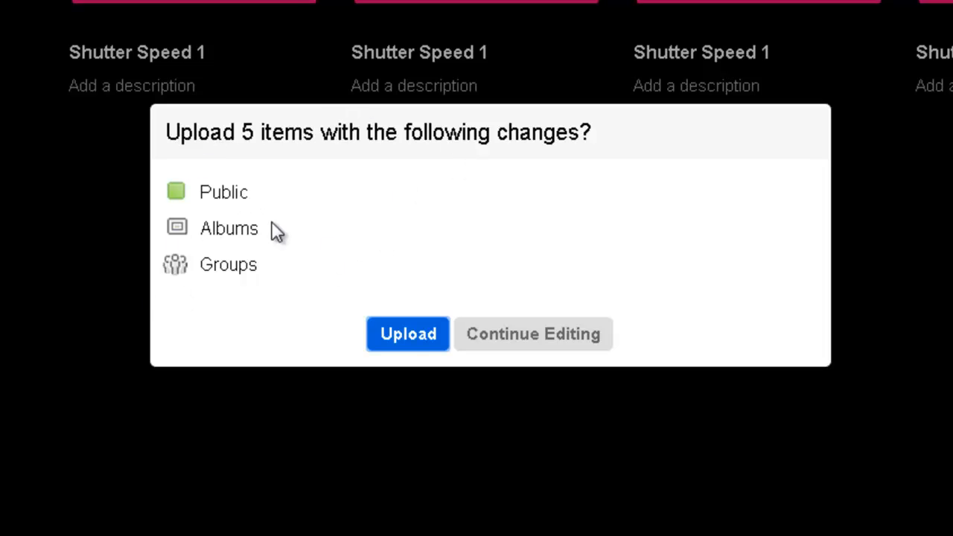
left_click(410, 332)
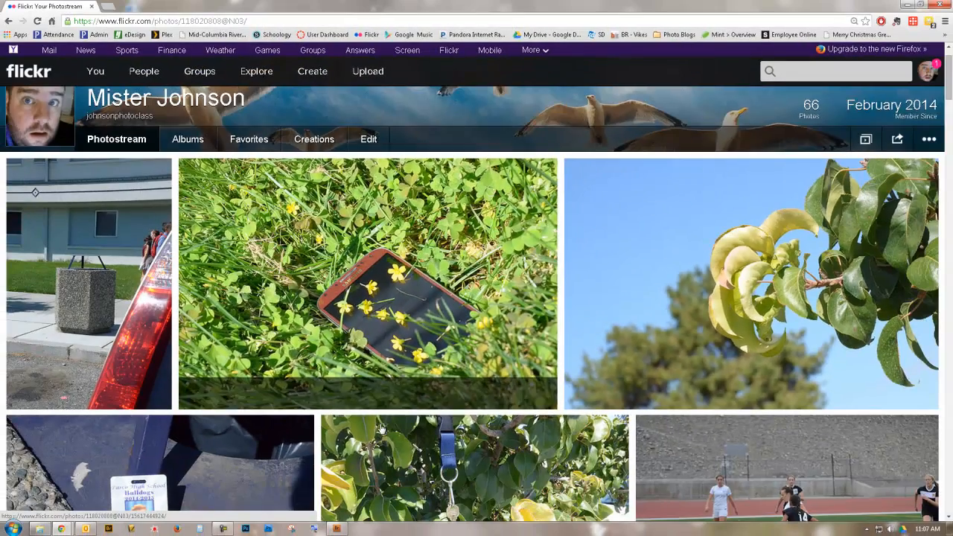
Look over the photostream, open the Shutter Speed 1 album from the albums list and examine its photos
scroll(253, 384, "down", 2)
scroll(253, 381, "up", 3)
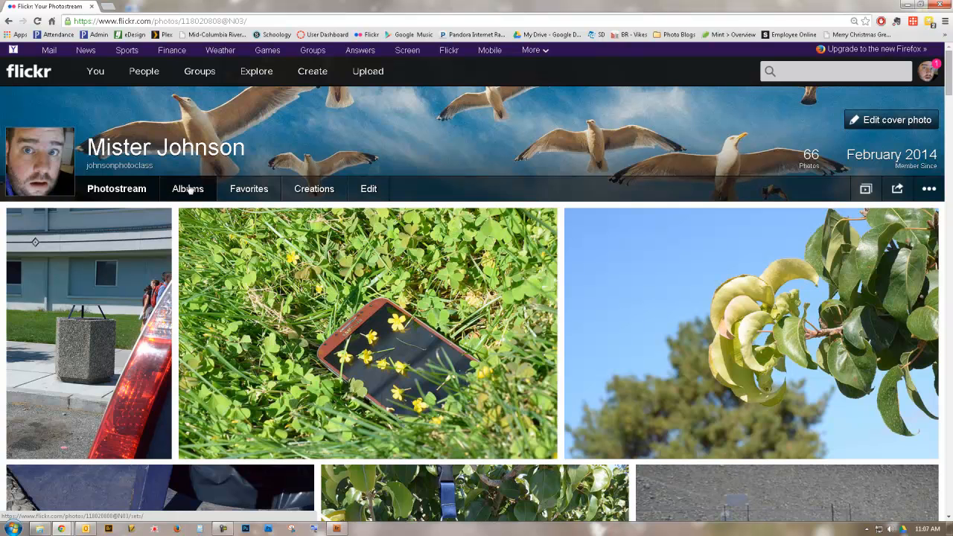
left_click(185, 191)
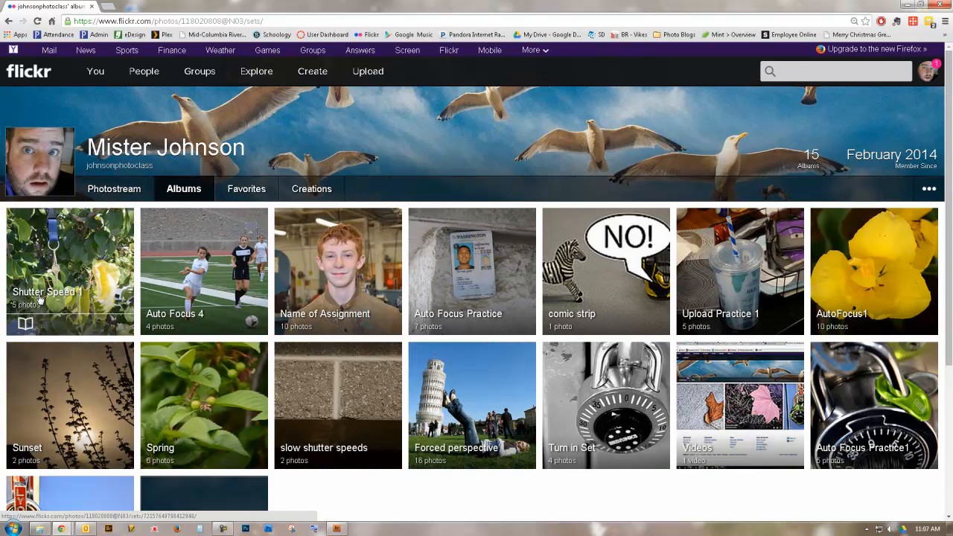
left_click(41, 295)
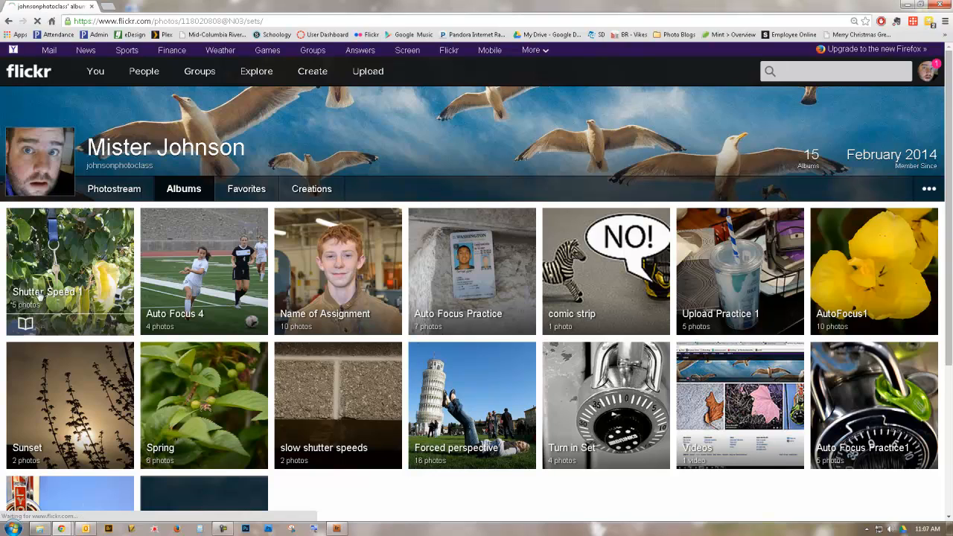
scroll(394, 312, "down", 3)
scroll(395, 313, "up", 3)
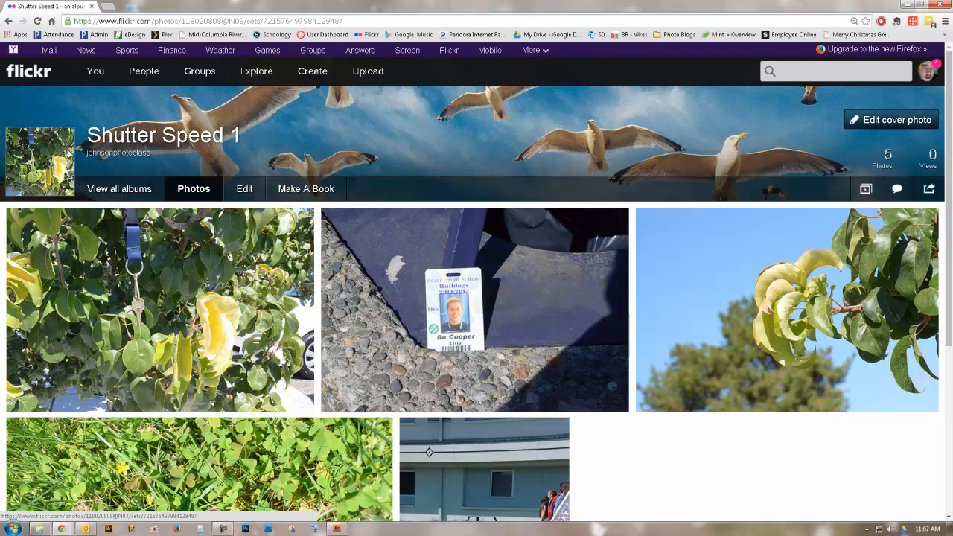
Return to the photostream and look through the uploaded photos
mouse_move(99, 73)
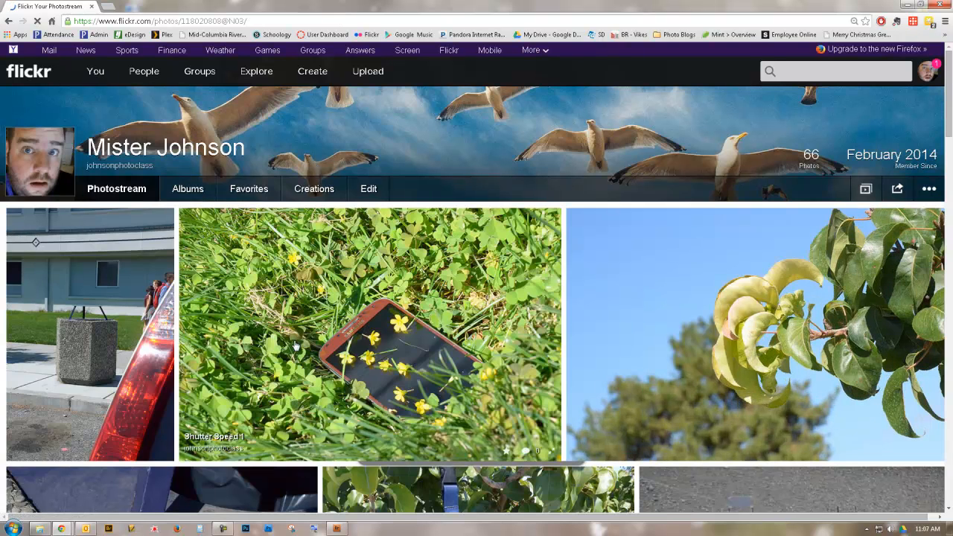
scroll(321, 345, "down", 5)
scroll(320, 345, "down", 4)
scroll(304, 369, "up", 7)
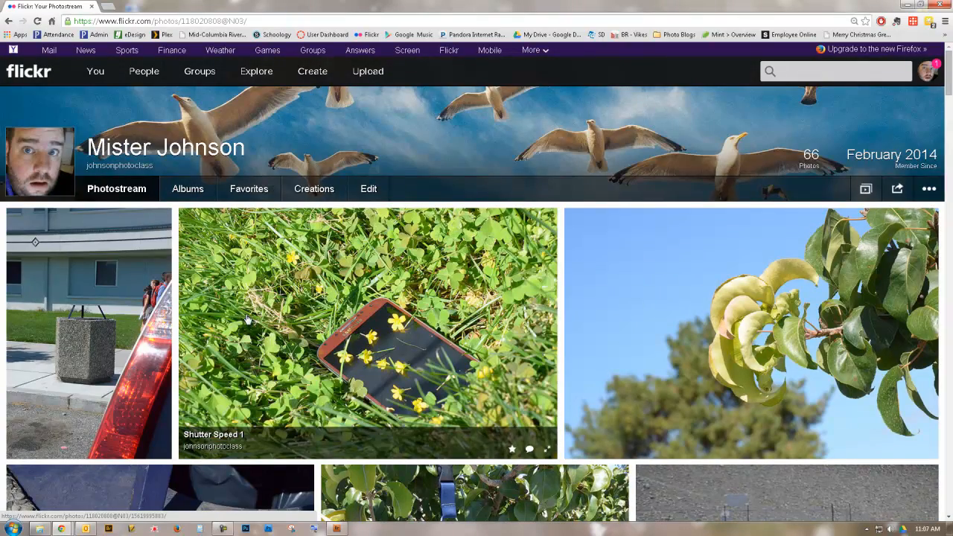